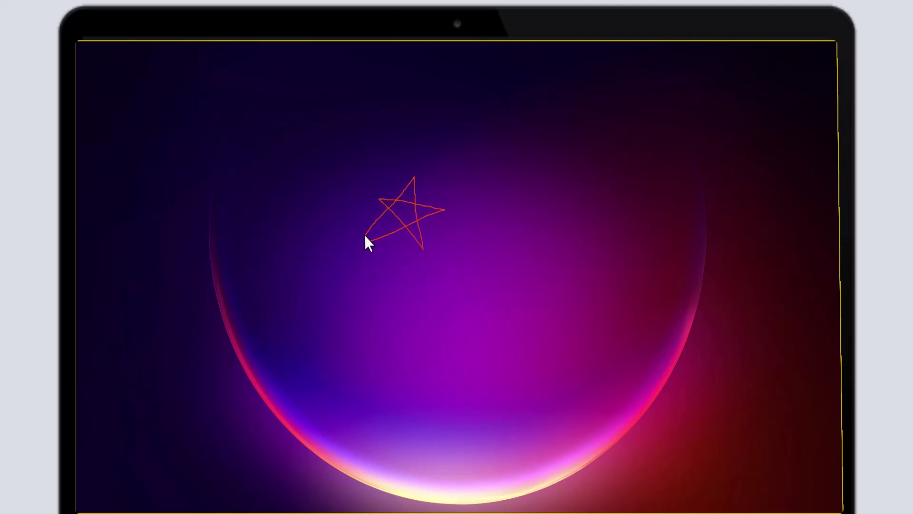
Step: Finish the red pen star and draw a red rectangle to its right
left_click_drag(365, 235, 367, 239)
left_click(678, 509)
left_click_drag(522, 141, 631, 243)
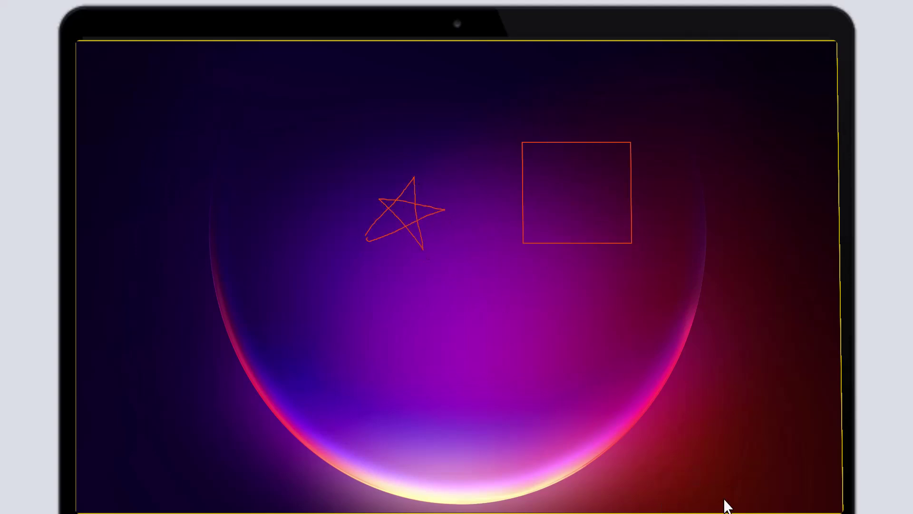
Step: Add the red text label 'Screenify' beside the rectangle
key("t")
left_click(662, 251)
type("Screenify")
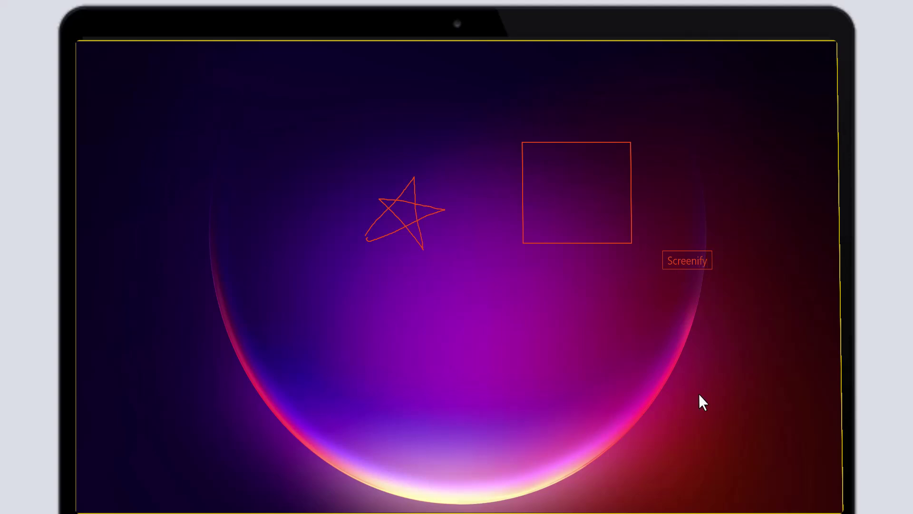
Step: Draw a red arrow below the label and a red line above the arrow
left_click(735, 492)
left_click_drag(484, 312, 580, 341)
left_click_drag(552, 292, 637, 305)
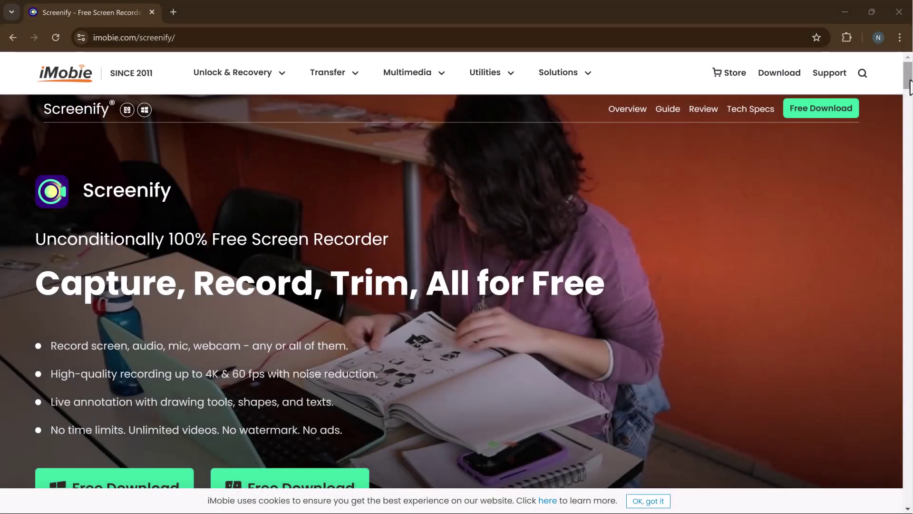
left_click_drag(909, 90, 910, 97)
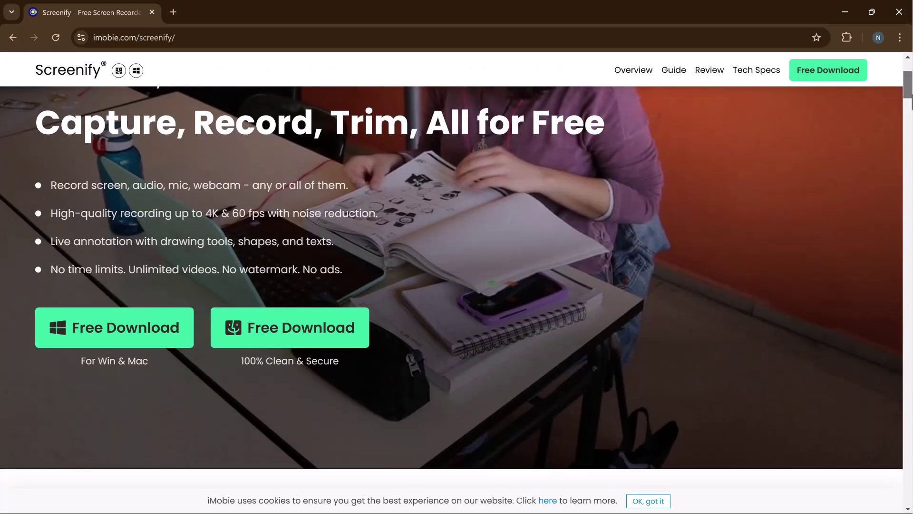
left_click_drag(911, 101, 911, 174)
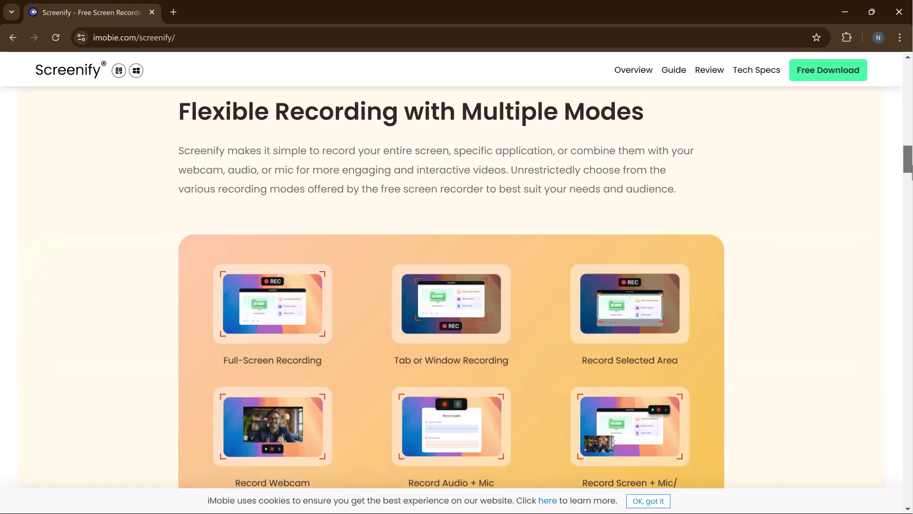
left_click_drag(912, 174, 911, 230)
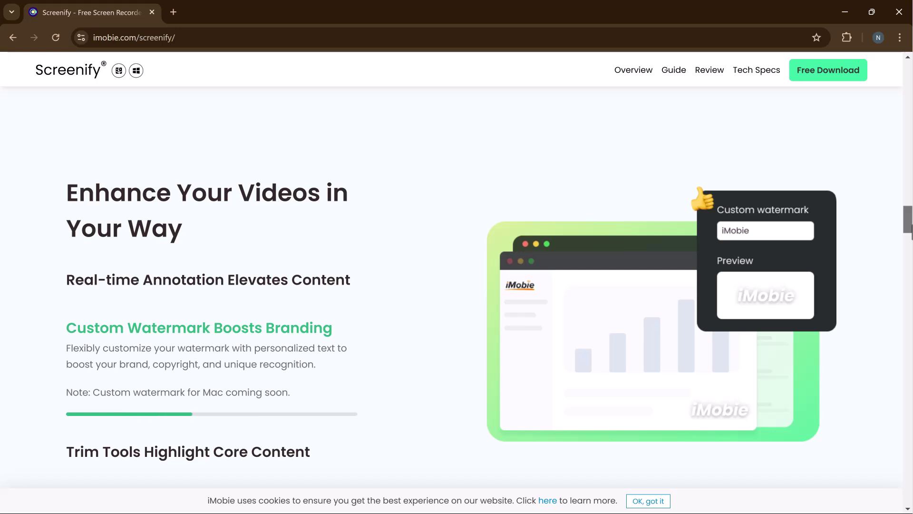
left_click_drag(911, 230, 911, 260)
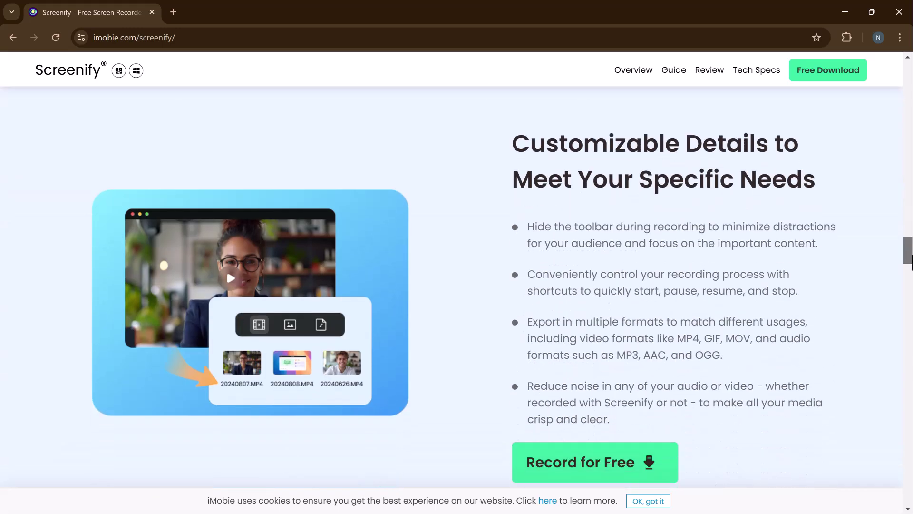
left_click_drag(912, 263, 905, 74)
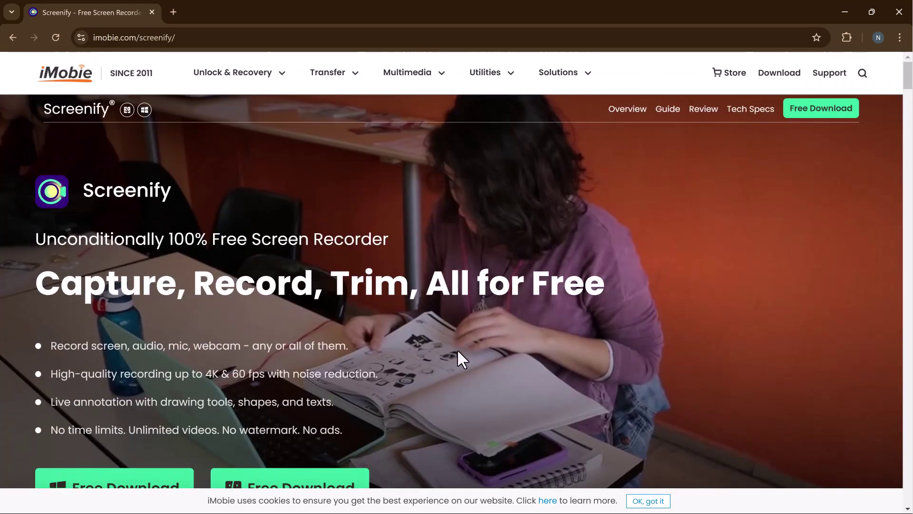
Step: Open the Record screen setup, showing Full Screen at 3840 × 2160 on DISPLAY1
scroll(458, 352, "down", 1)
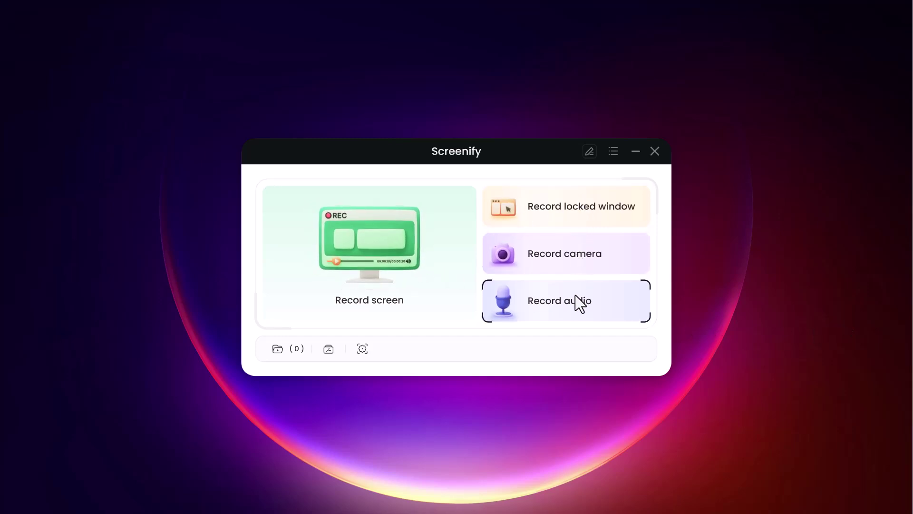
left_click(392, 269)
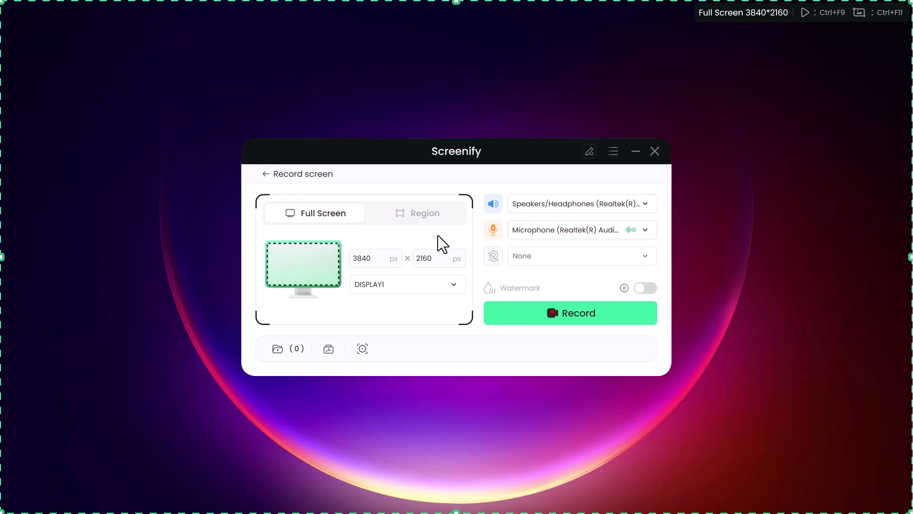
left_click(646, 208)
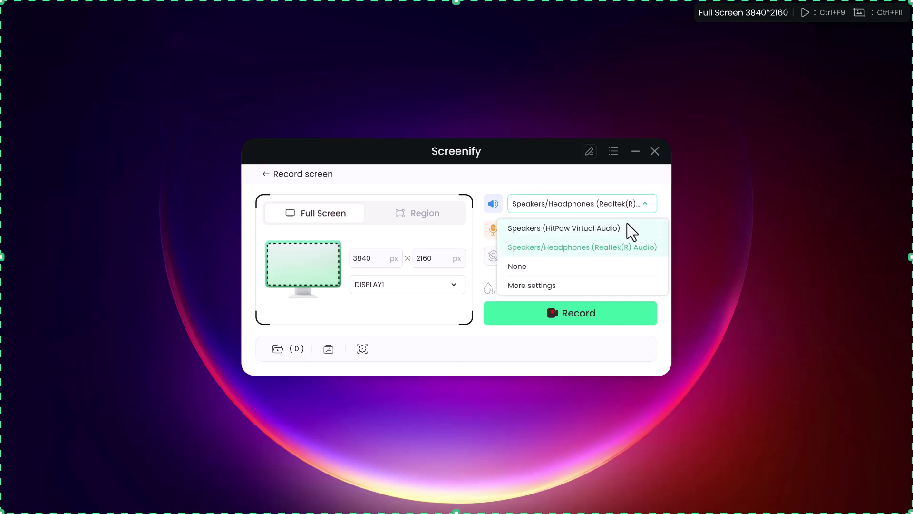
left_click(595, 231)
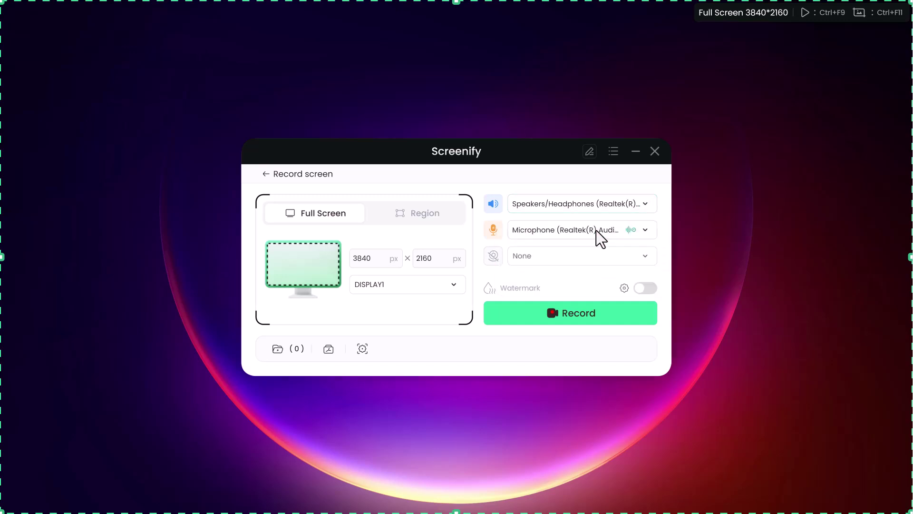
left_click(596, 230)
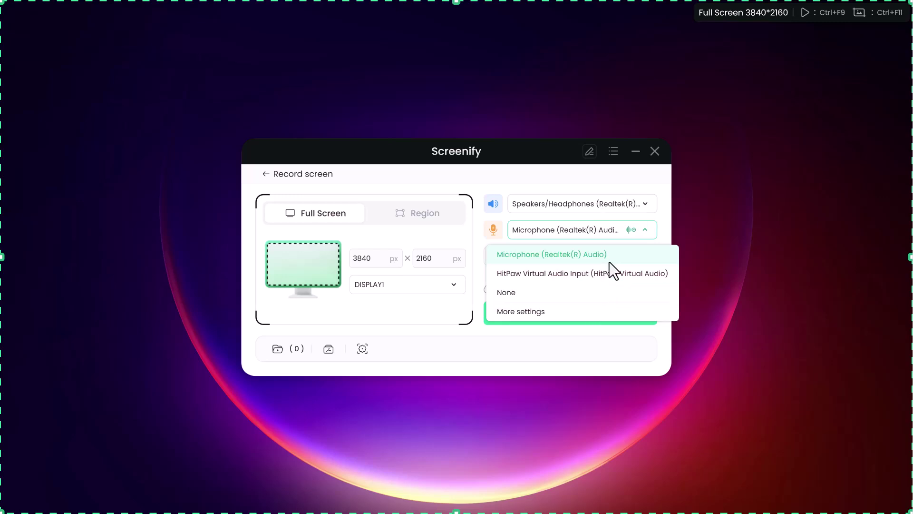
left_click(644, 256)
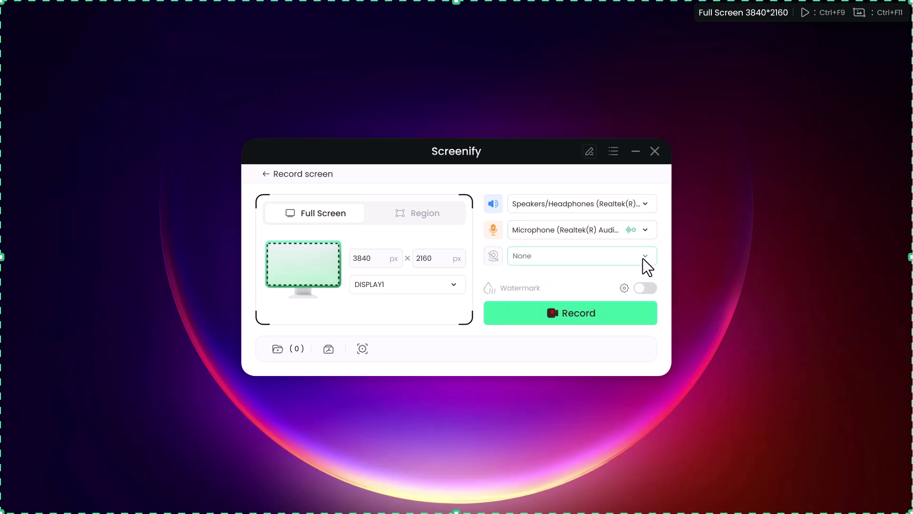
left_click(643, 259)
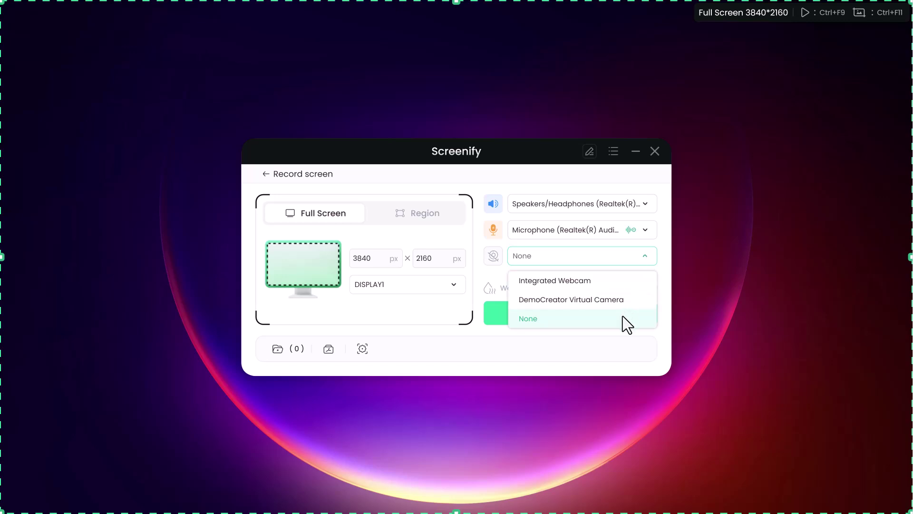
left_click(622, 256)
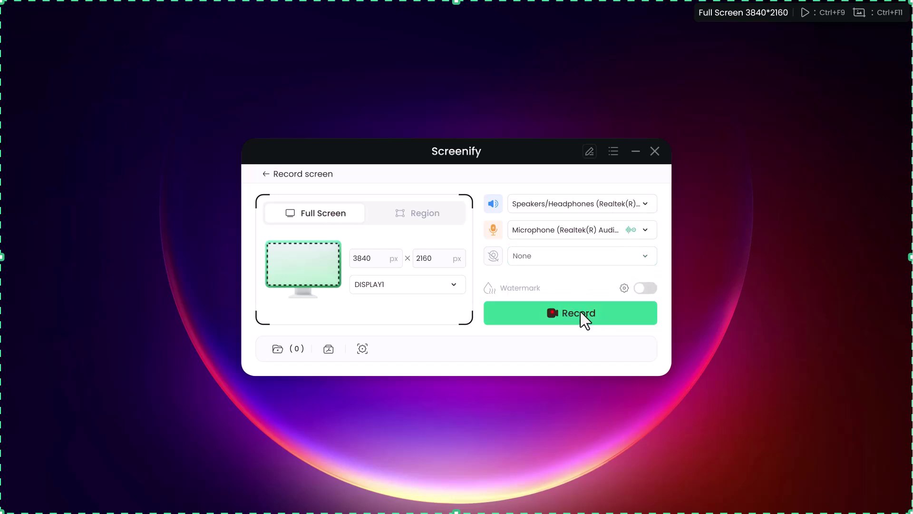
Step: Start the full-screen recording, commit the Screenify label and draw a red arrow beneath it
left_click(580, 313)
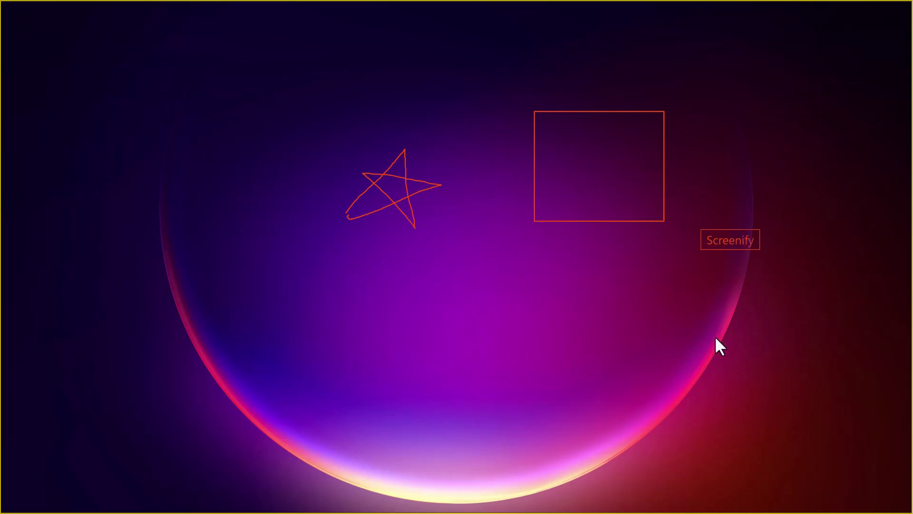
key("Escape")
left_click_drag(487, 294, 604, 328)
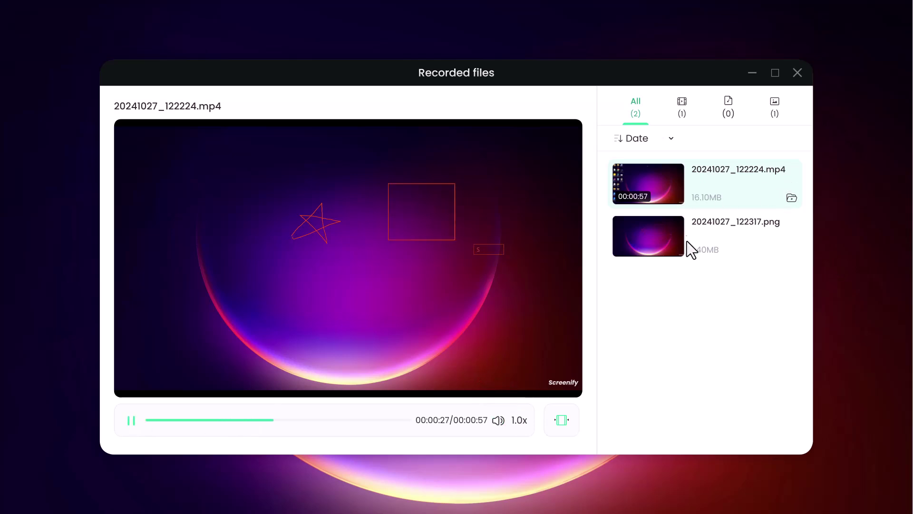
left_click(682, 108)
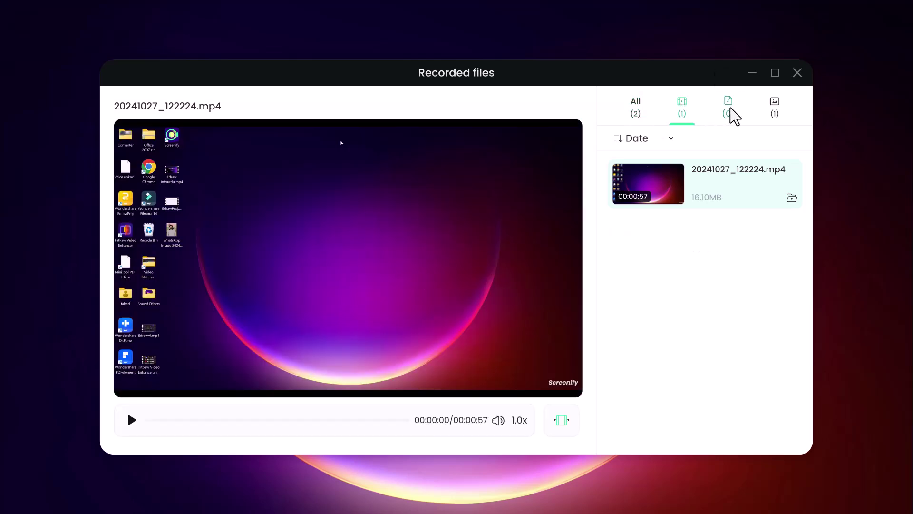
left_click(729, 110)
left_click(774, 107)
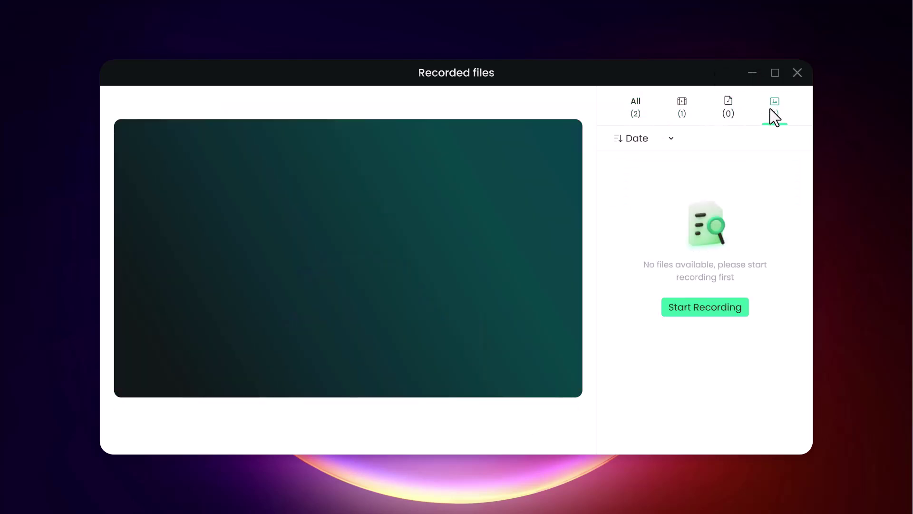
left_click(635, 104)
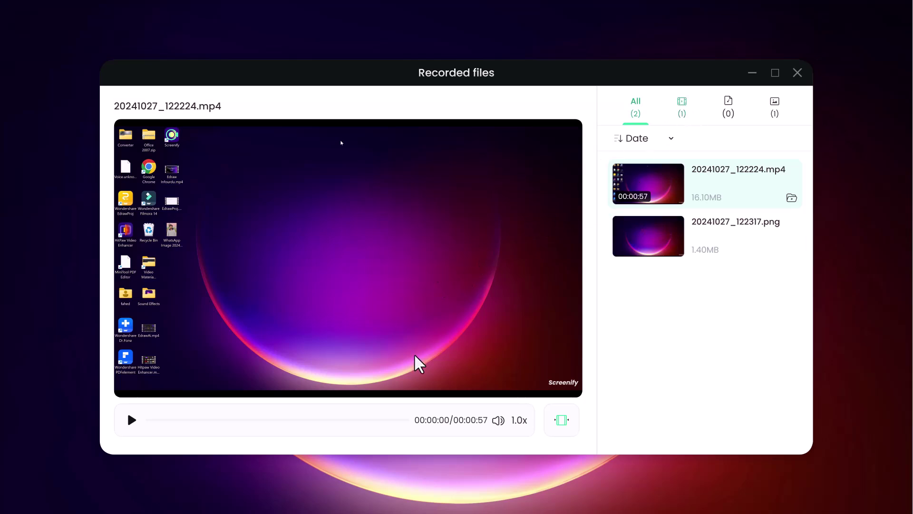
Step: Trim the clip to 00:00:16–00:00:37 and export it as a new file, keeping the original
left_click(562, 421)
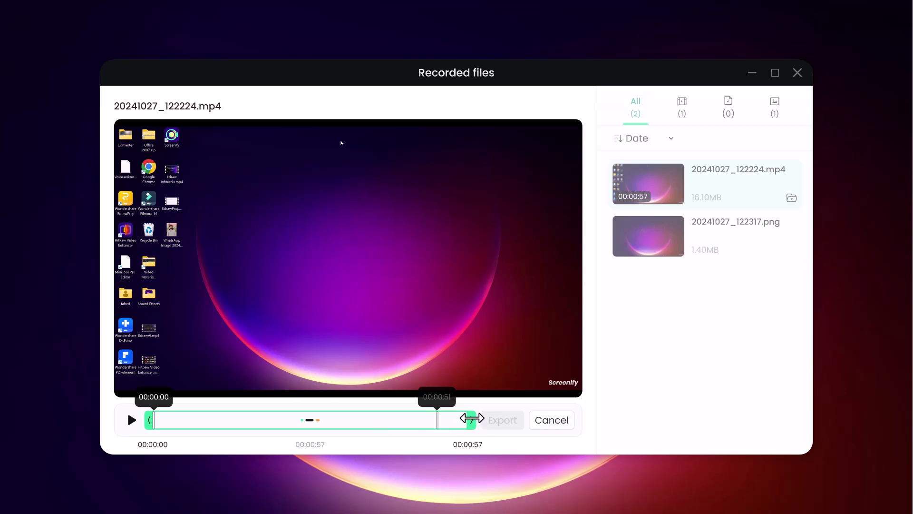
left_click_drag(471, 420, 366, 418)
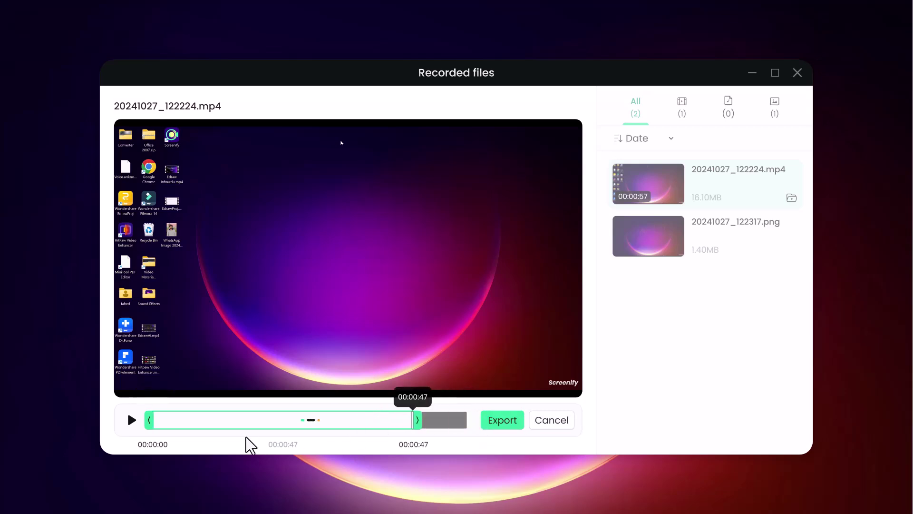
left_click_drag(149, 419, 237, 410)
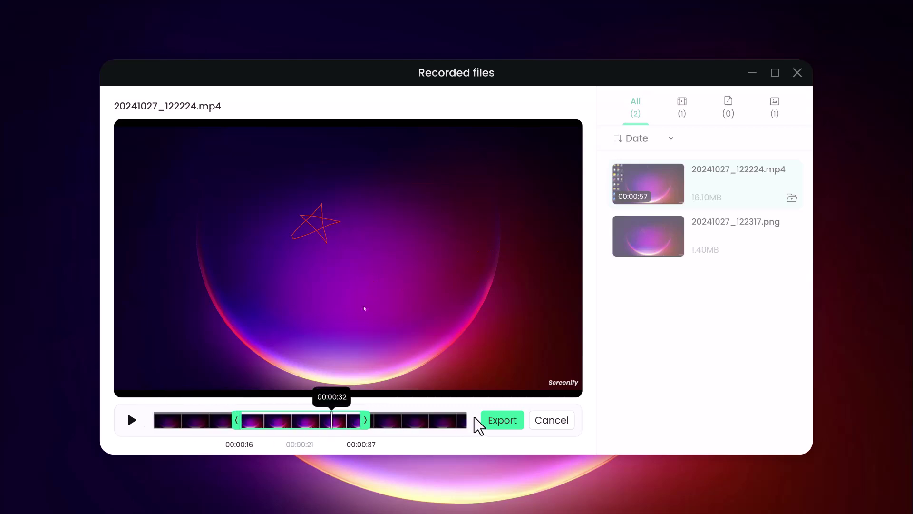
left_click(502, 420)
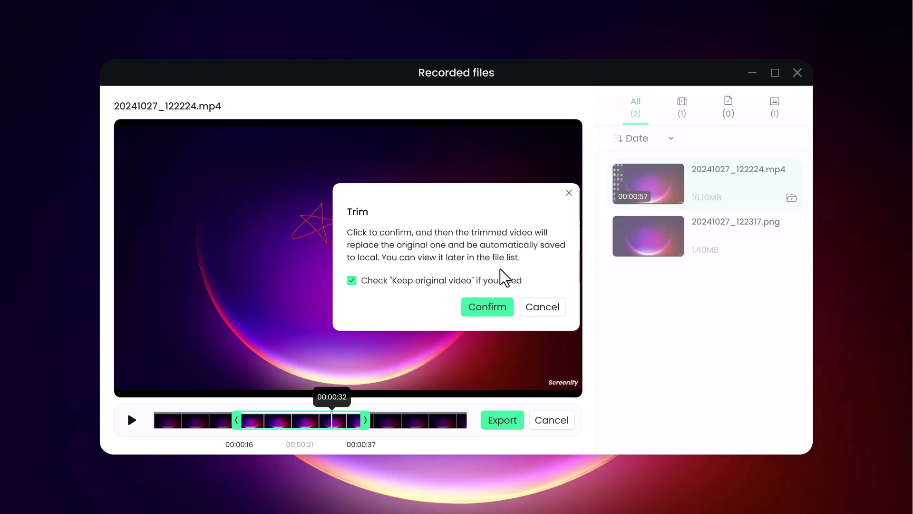
left_click(497, 317)
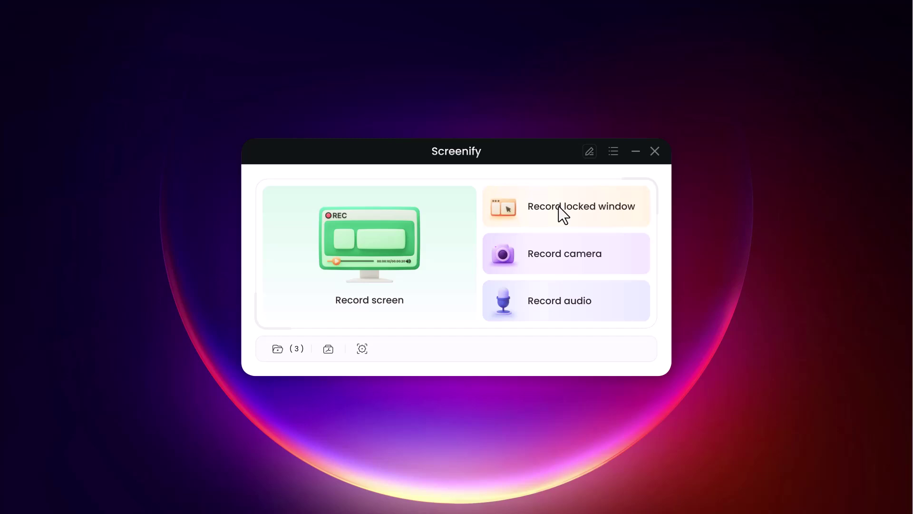
Step: In Record locked window setup, set Speakers and Microphone to None and switch Watermark off
left_click(560, 209)
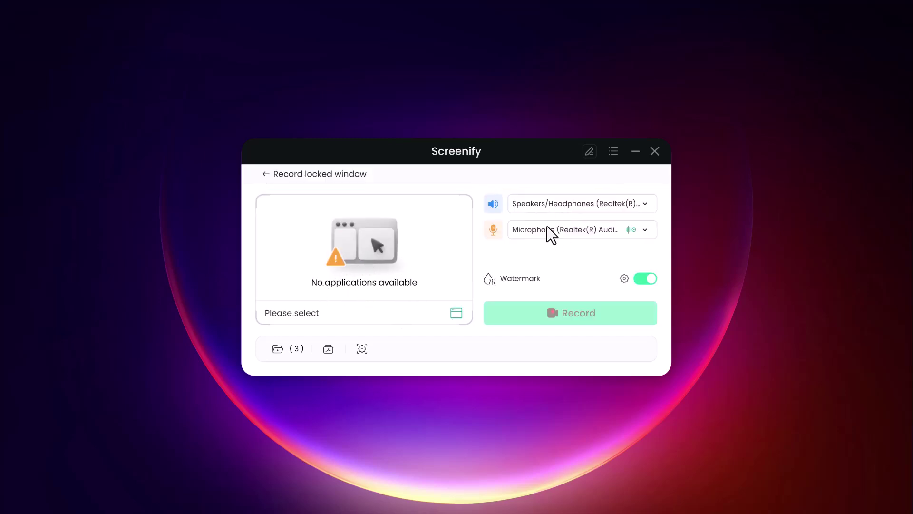
left_click(538, 204)
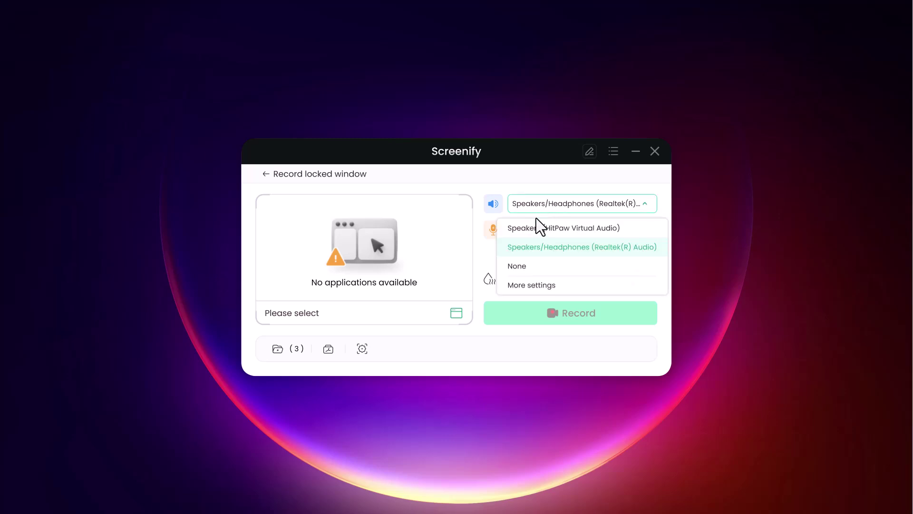
left_click(534, 266)
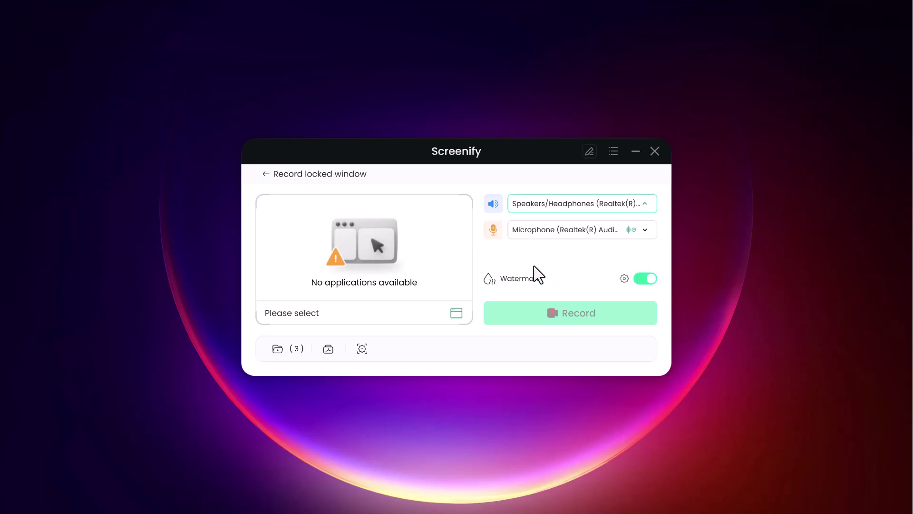
left_click(544, 231)
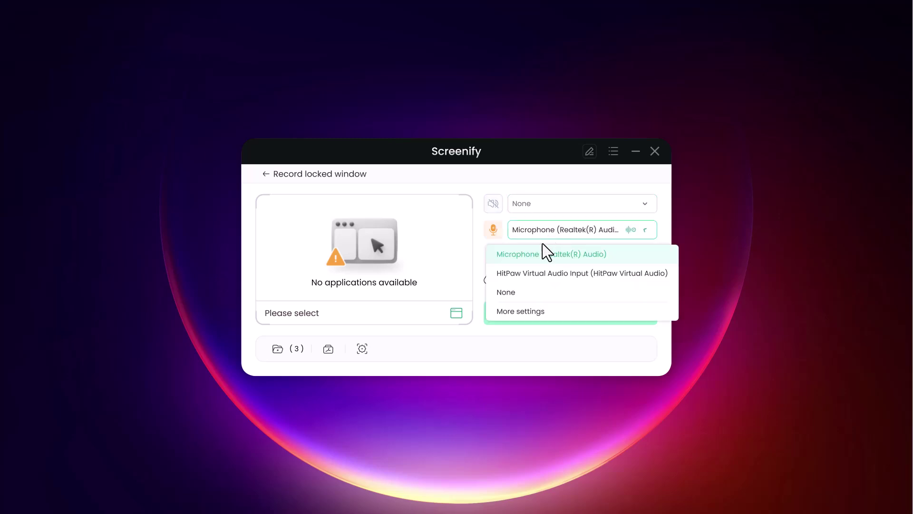
left_click(550, 293)
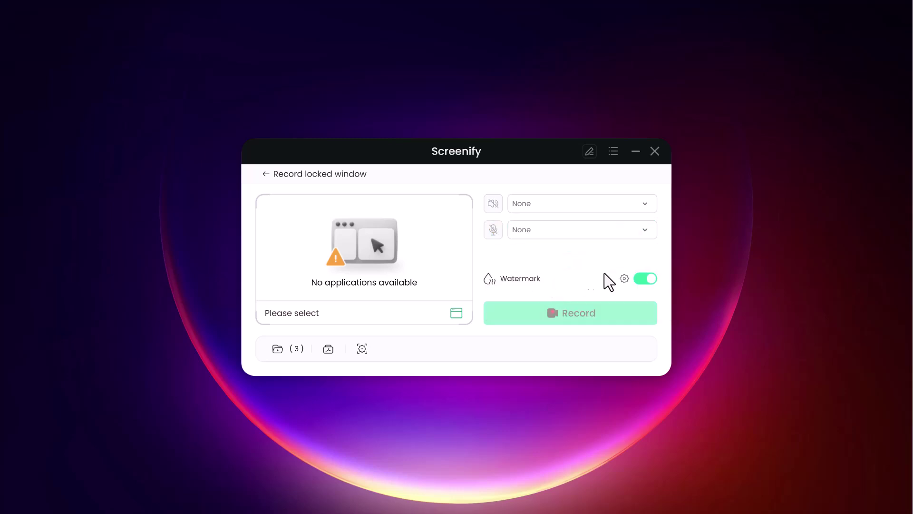
left_click(646, 281)
left_click(645, 280)
left_click(646, 280)
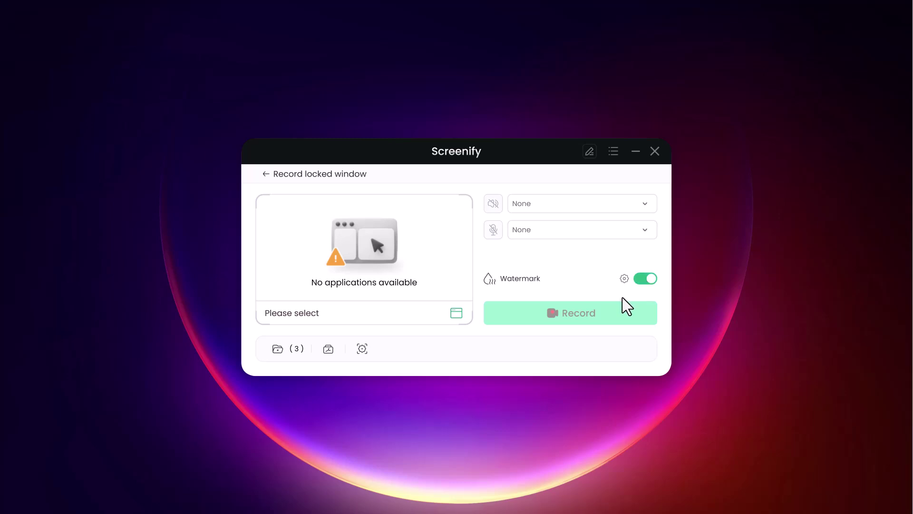
Step: Start locked-window recording, pick a window in Select Window and confirm it
left_click(587, 316)
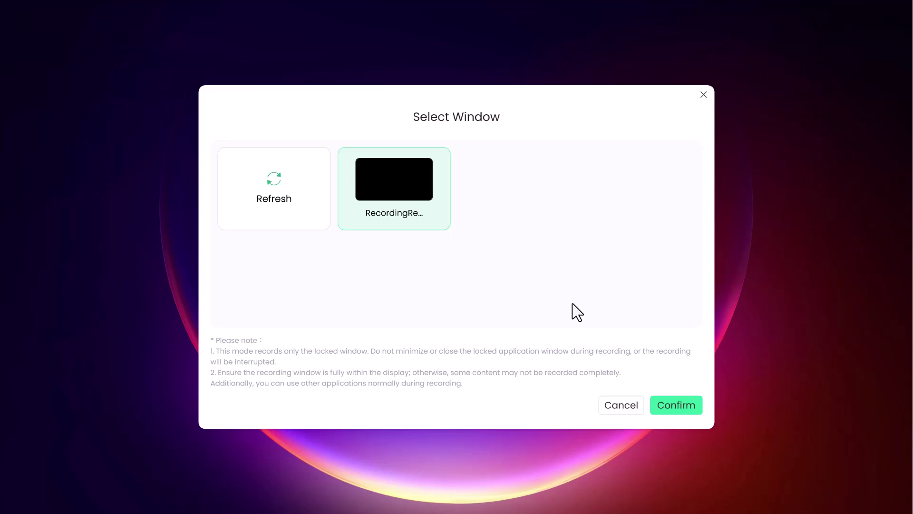
left_click(679, 408)
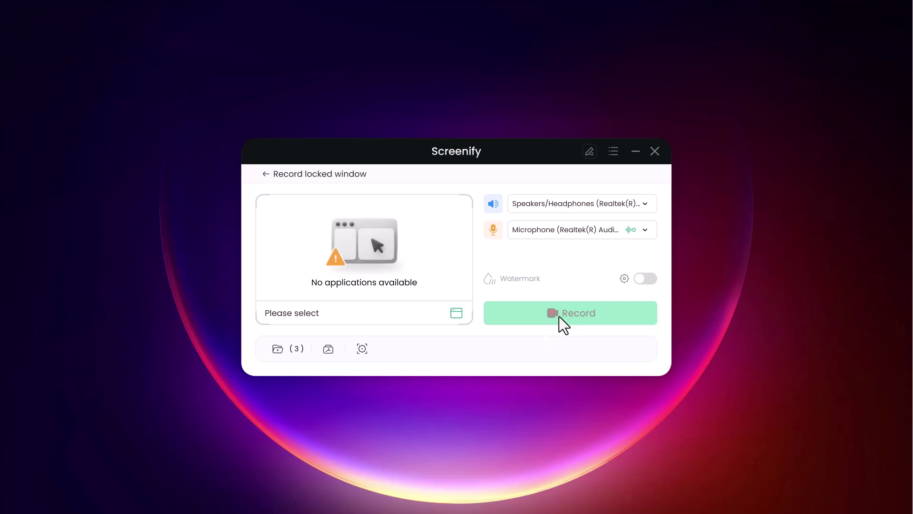
Step: Switch to Record audio mode and check both device lists, leaving the Realtek devices selected
left_click(269, 173)
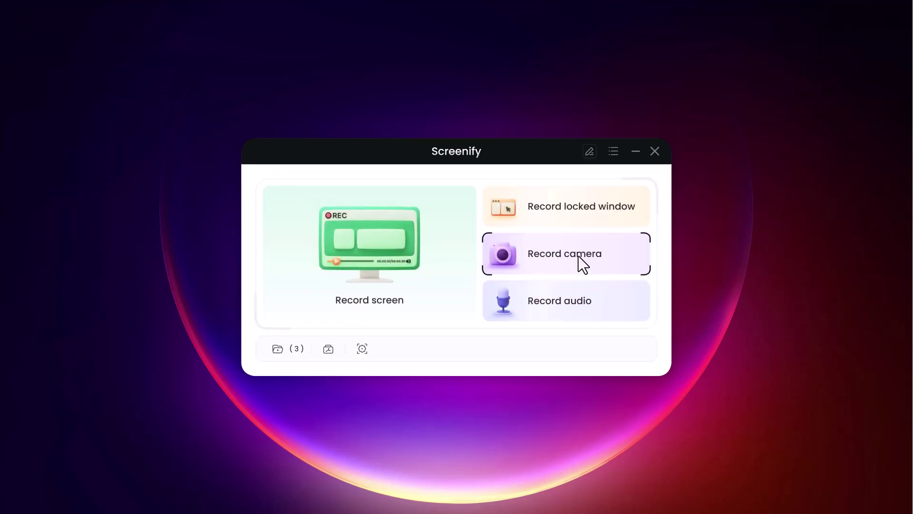
left_click(561, 303)
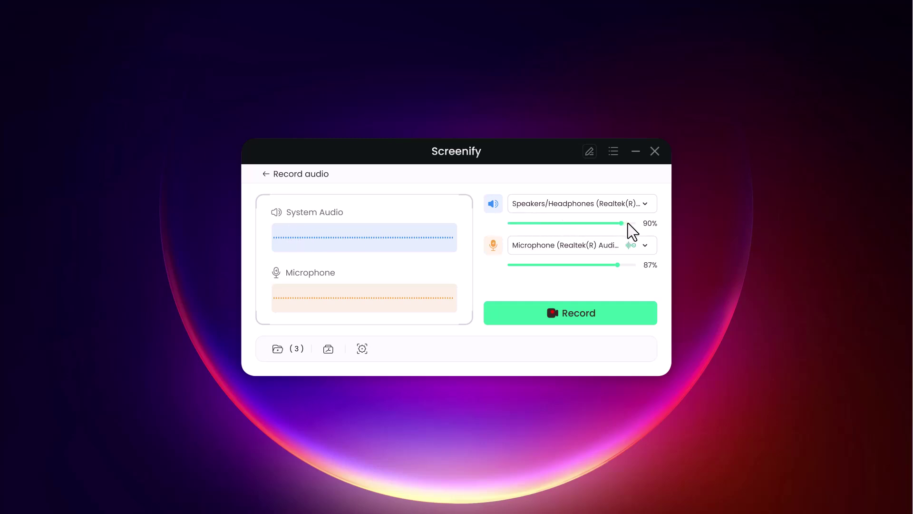
left_click(598, 251)
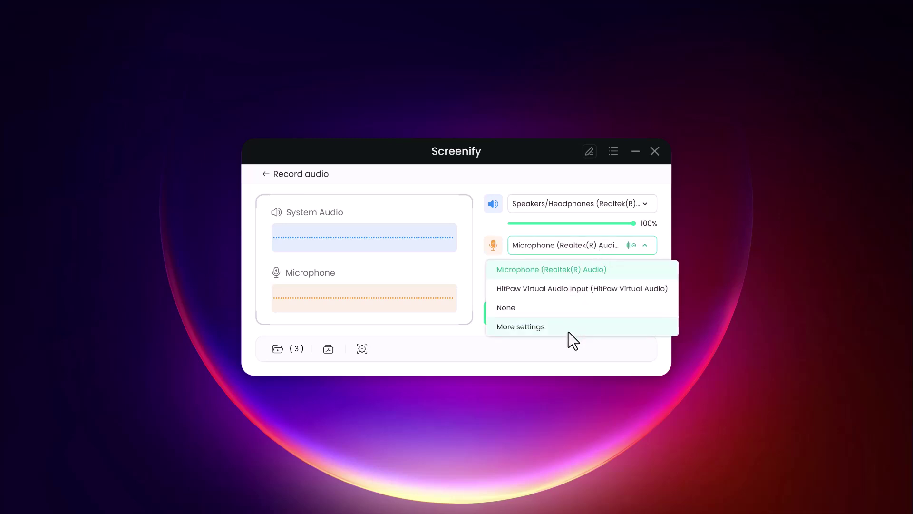
left_click(580, 204)
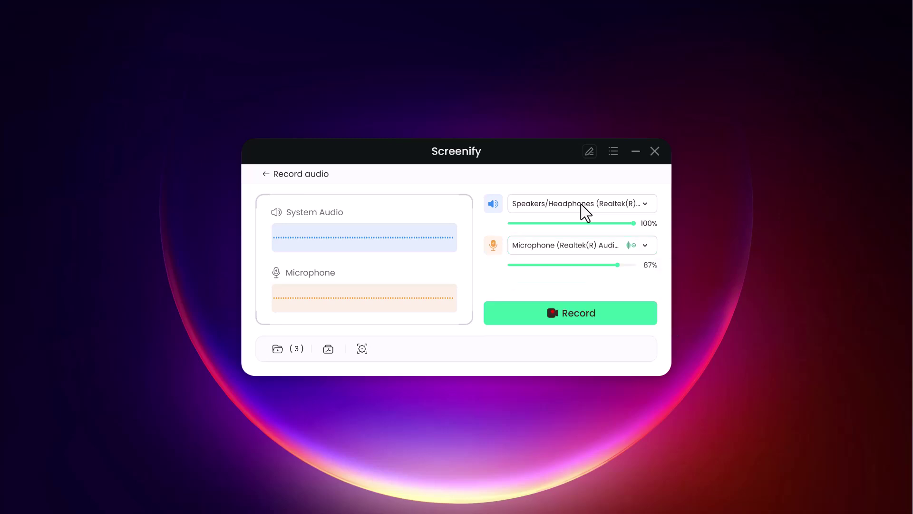
left_click(640, 205)
left_click(641, 205)
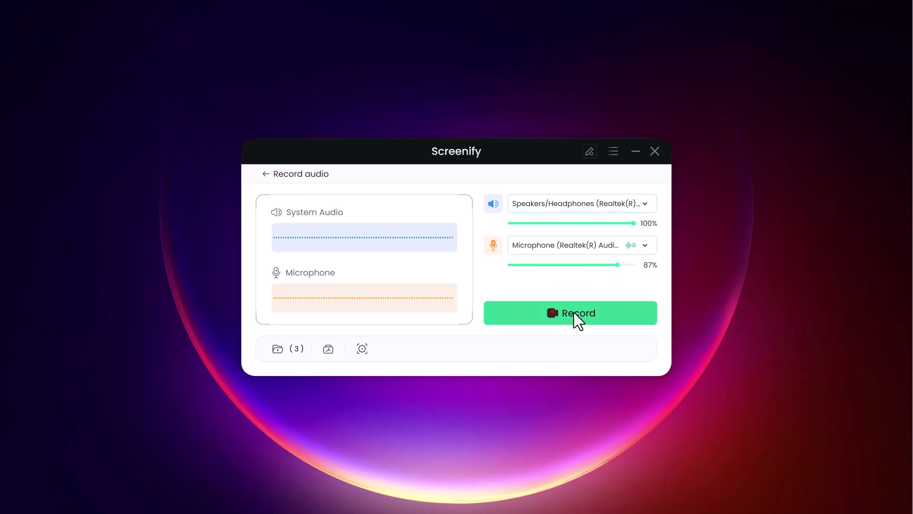
Step: Open System Settings and review the output format choices, keeping MP4
left_click(361, 349)
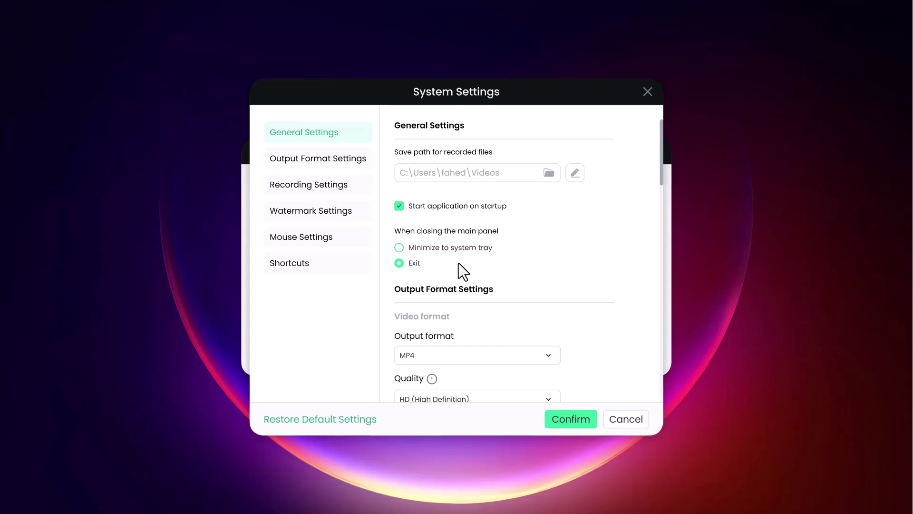
scroll(499, 336, "down", 1)
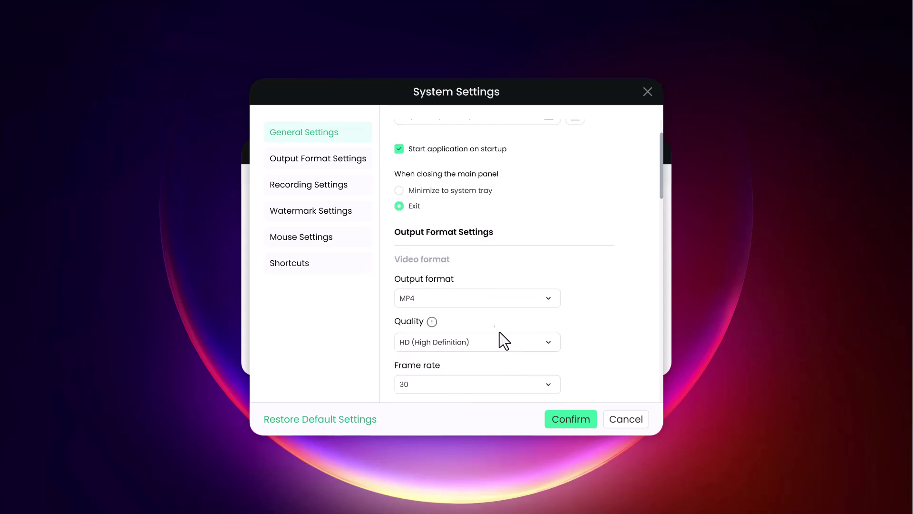
left_click(551, 298)
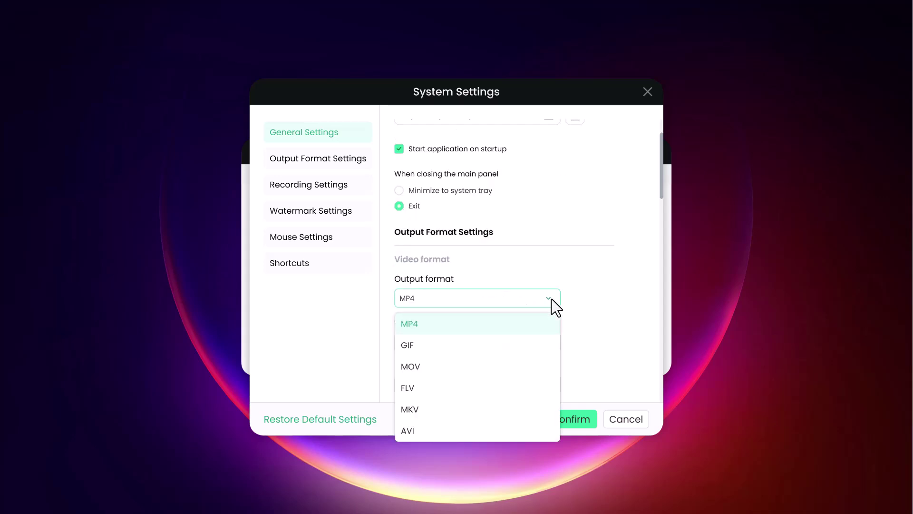
left_click(546, 298)
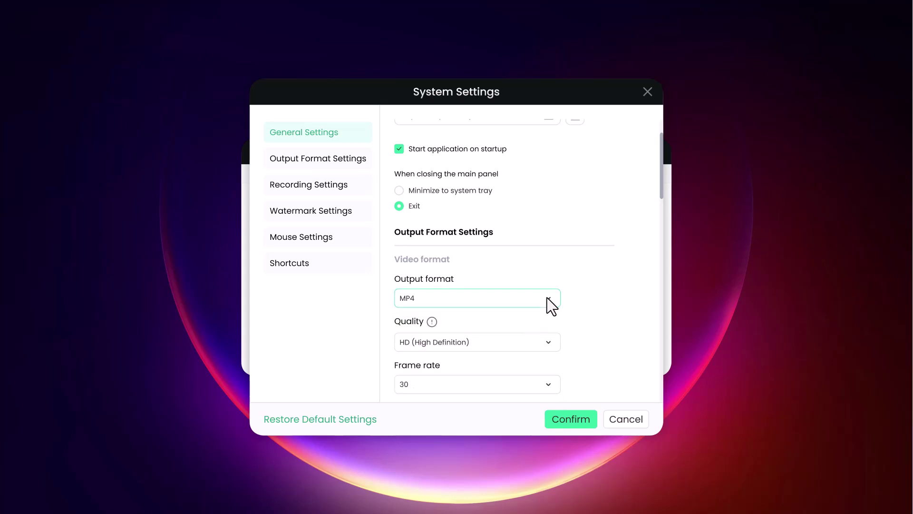
left_click(547, 298)
left_click(547, 297)
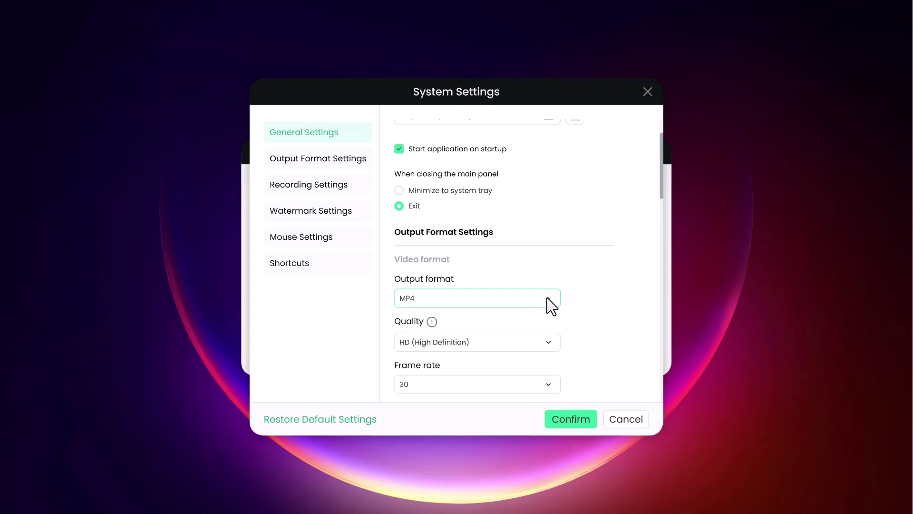
Step: Review the quality and format choices, keeping HD quality and MP4
left_click(549, 341)
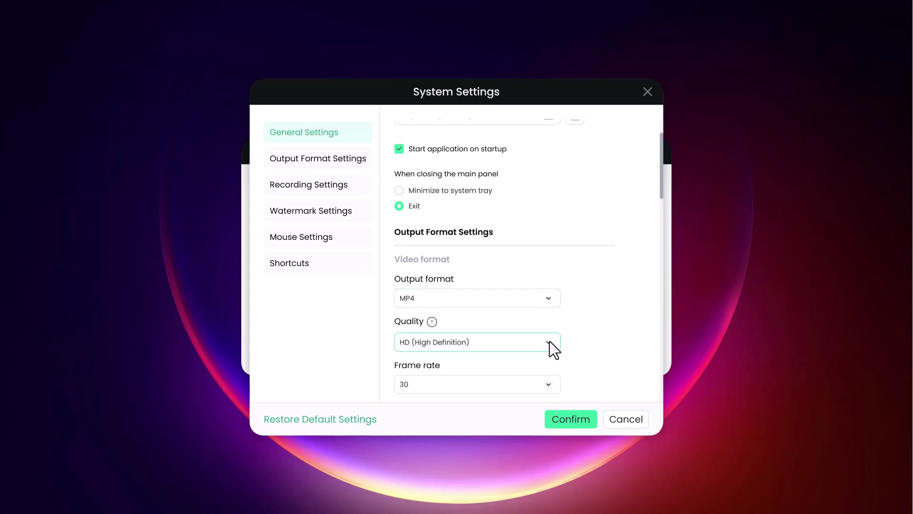
left_click(547, 301)
left_click(550, 298)
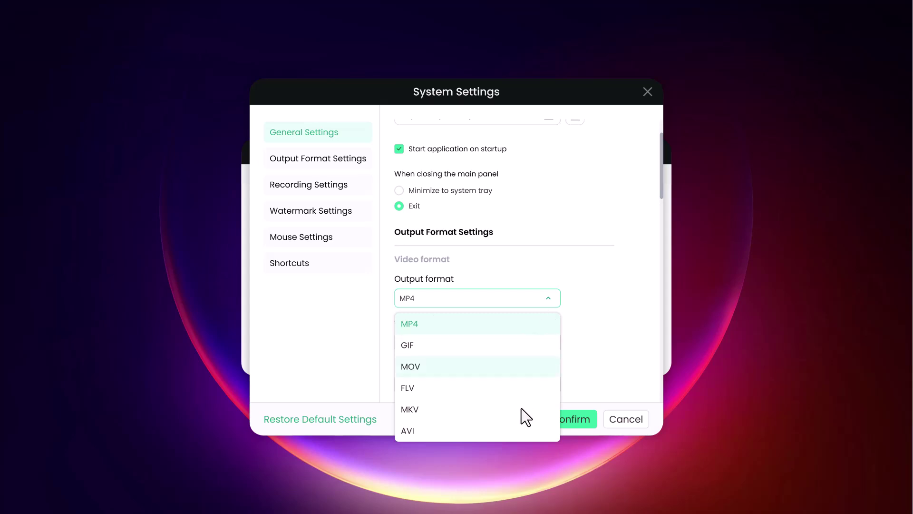
left_click(584, 337)
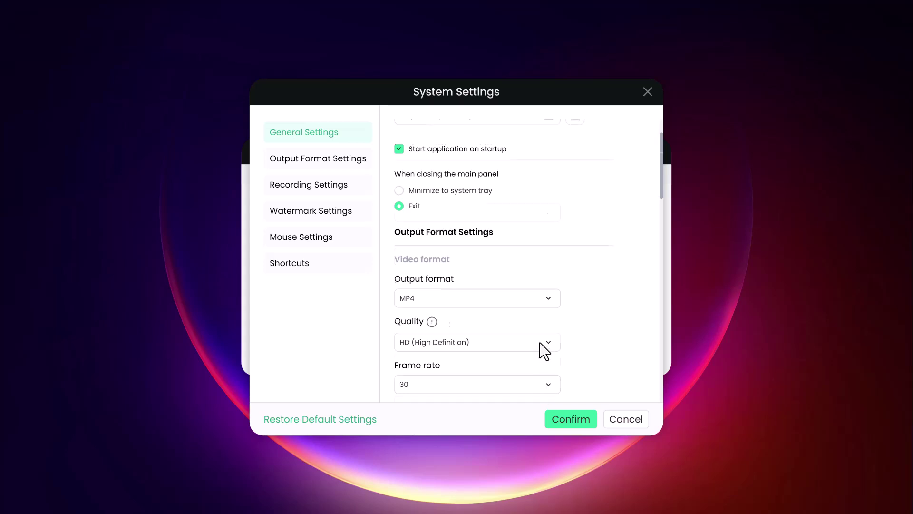
Step: Go through Watermark and Mouse Settings to Shortcuts, showing Ctrl+F9, Ctrl+F10 and Ctrl+F11
scroll(544, 351, "down", 2)
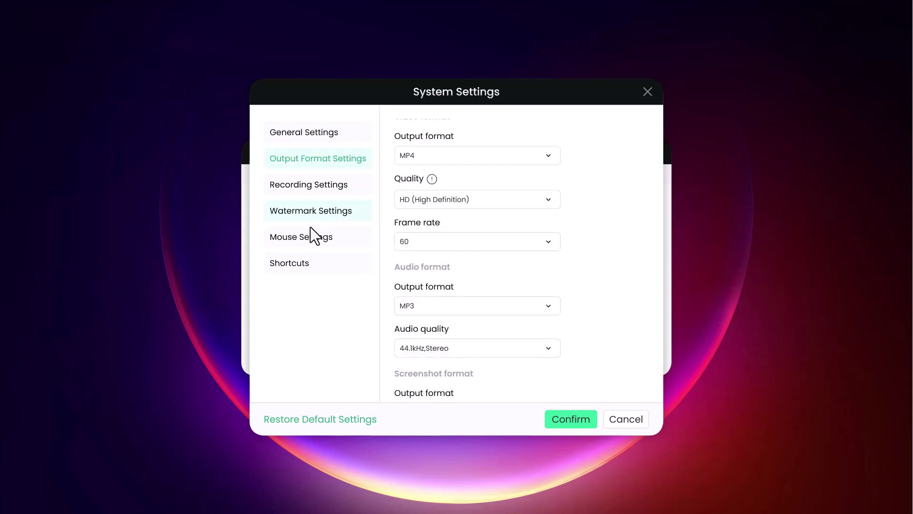
left_click(312, 222)
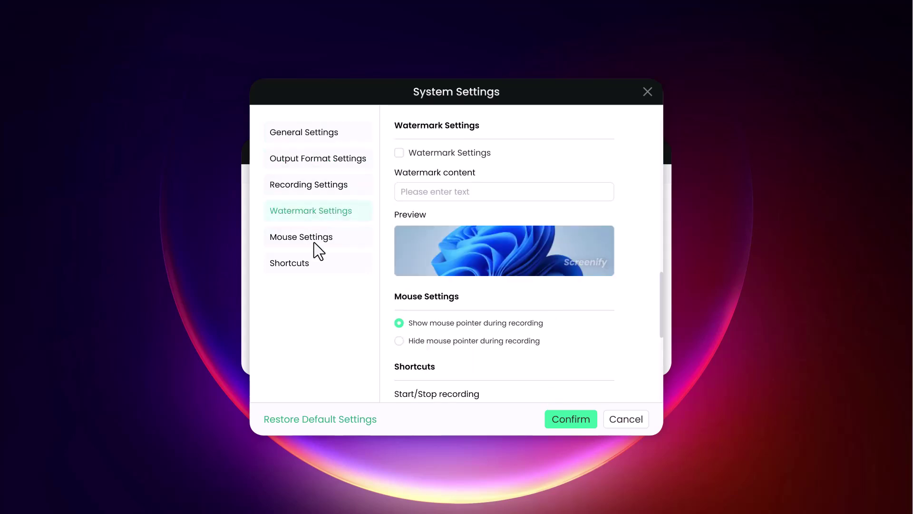
left_click(314, 241)
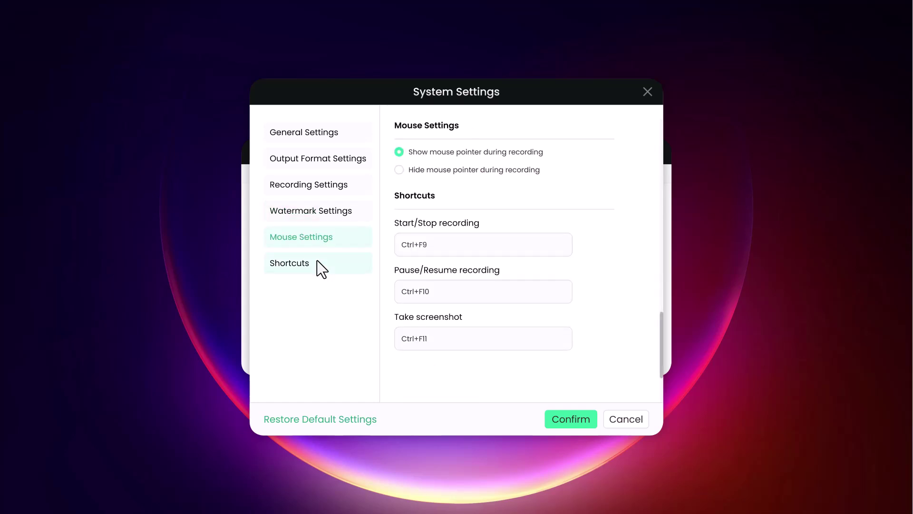
left_click(316, 261)
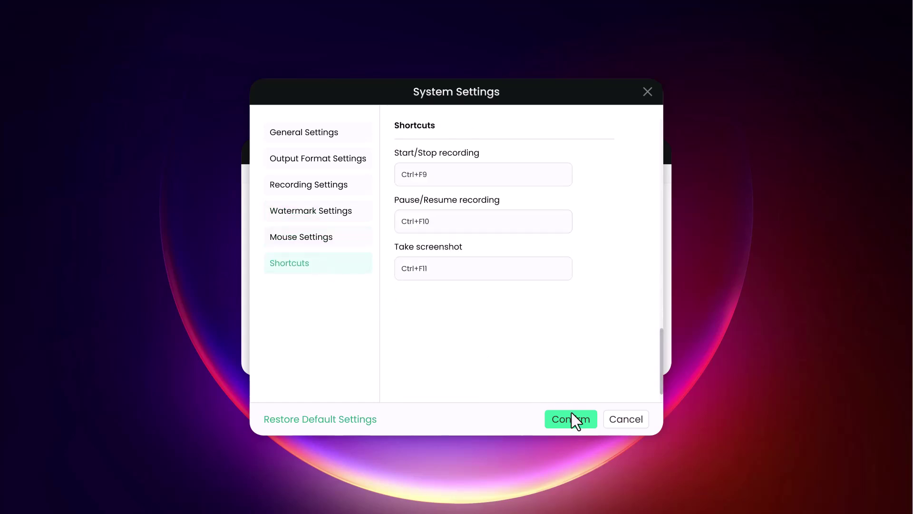